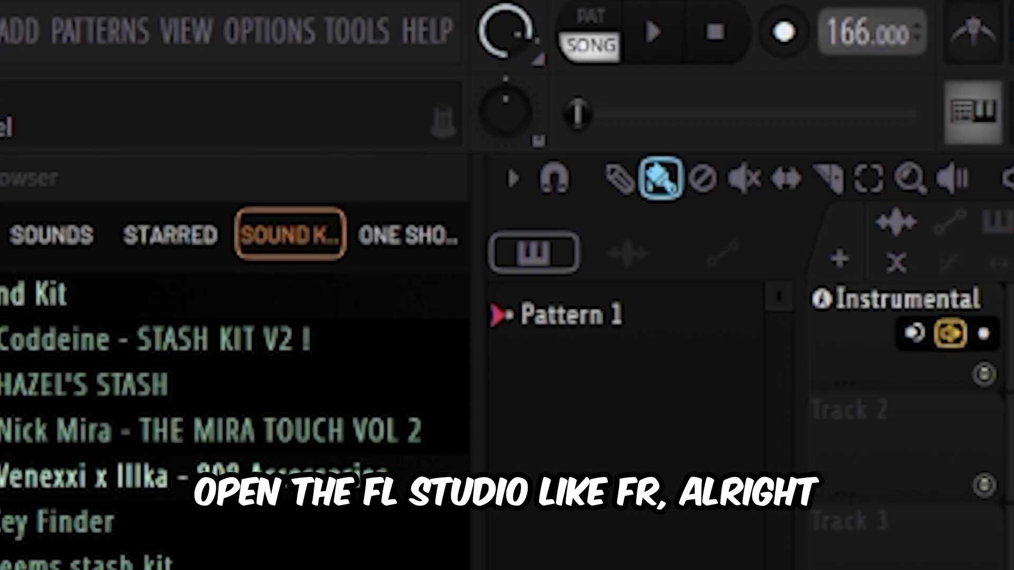
# Step: In Options > Audio settings, change FL Studio's audio device to FlexASIO
pyautogui.click(269, 30)
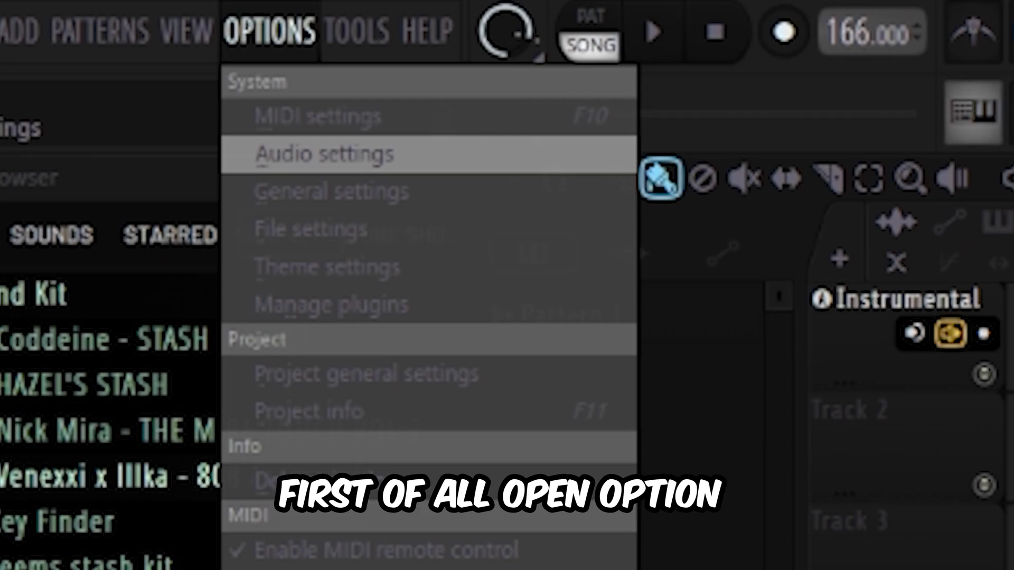
pyautogui.click(327, 154)
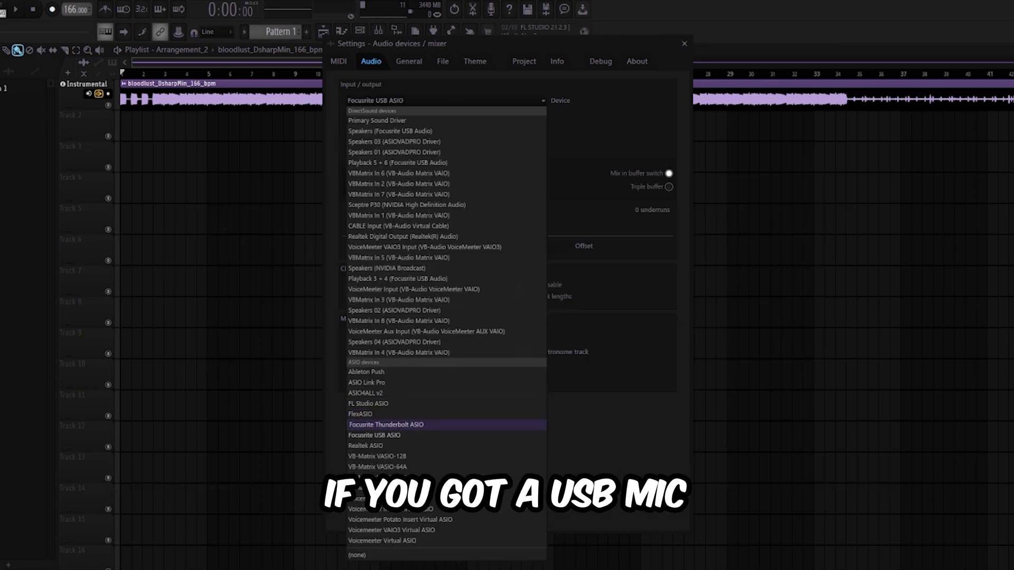
pyautogui.click(360, 414)
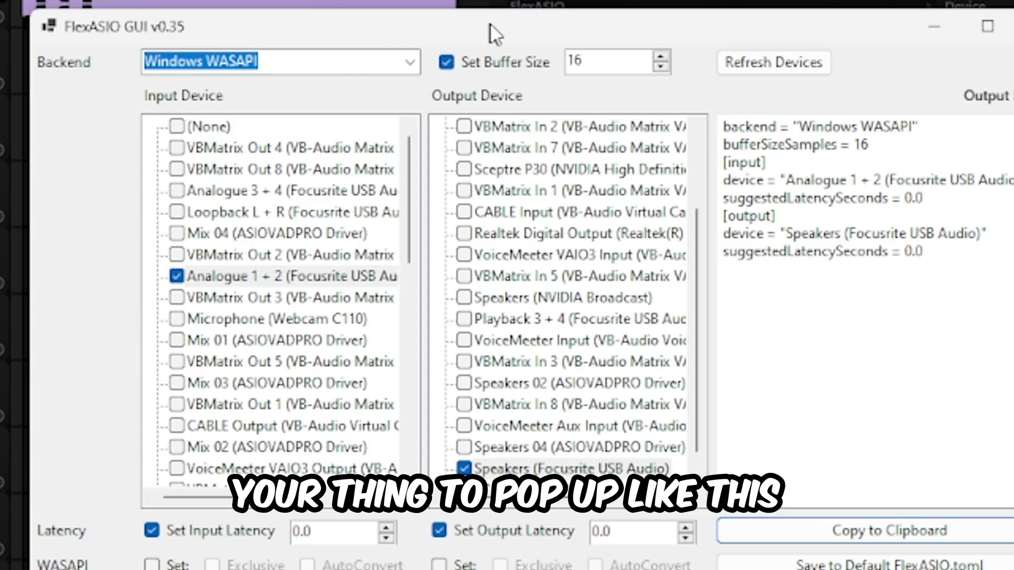
# Step: Keep FlexASIO's backend on Windows WASAPI and set its buffer size to 16 samples
pyautogui.click(456, 64)
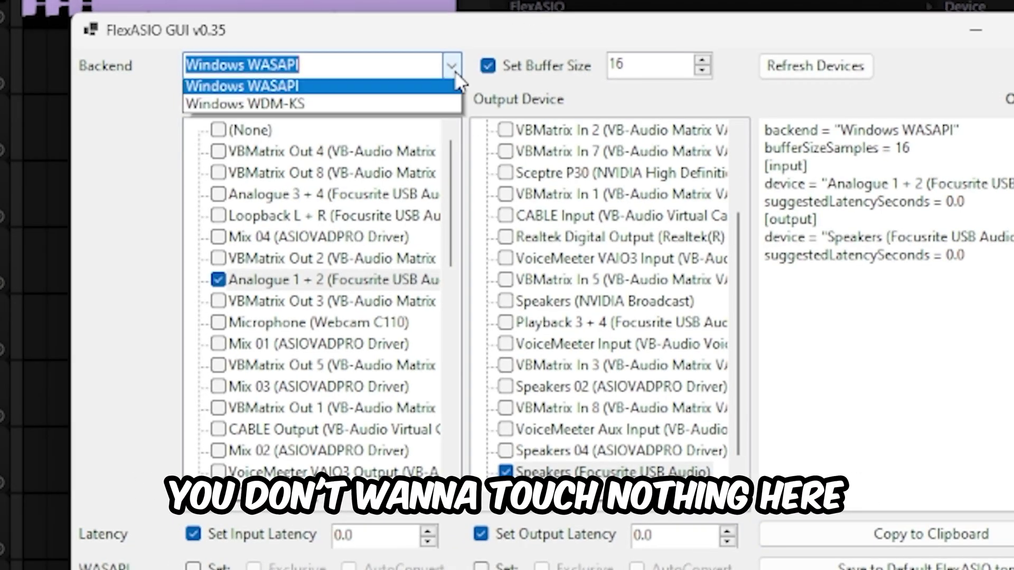
pyautogui.click(455, 73)
pyautogui.click(455, 72)
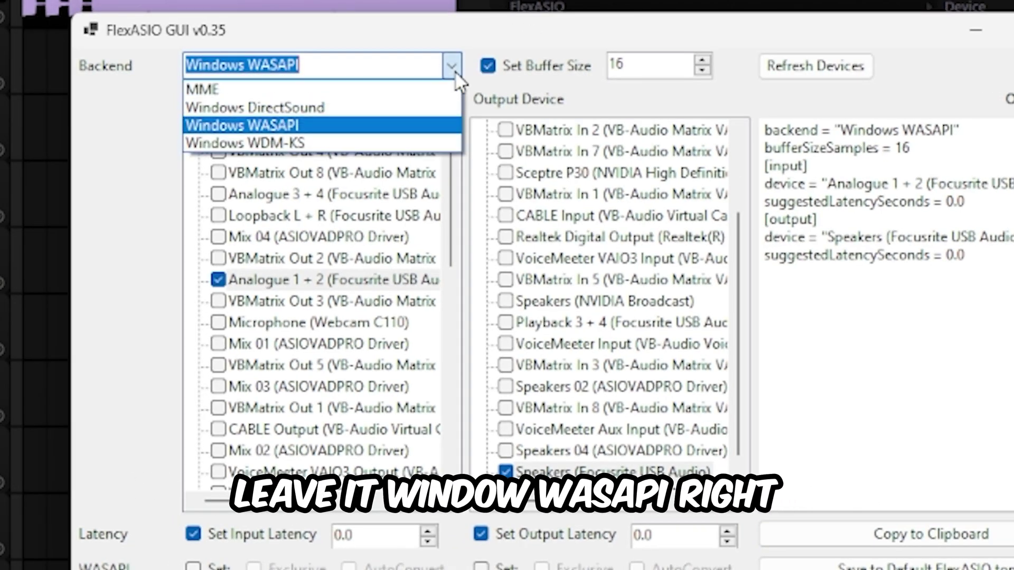
pyautogui.click(457, 78)
pyautogui.click(702, 70)
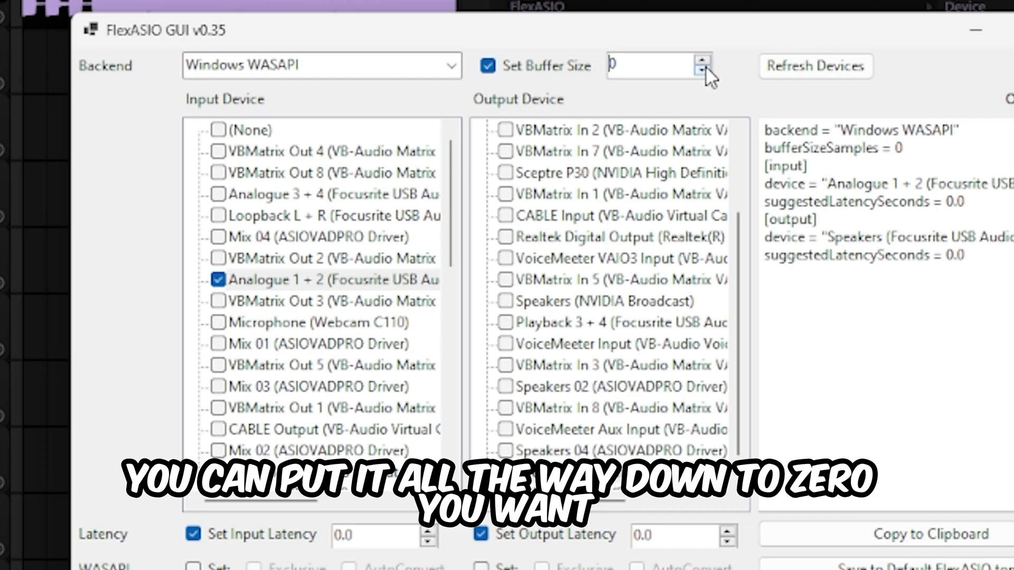
pyautogui.click(703, 59)
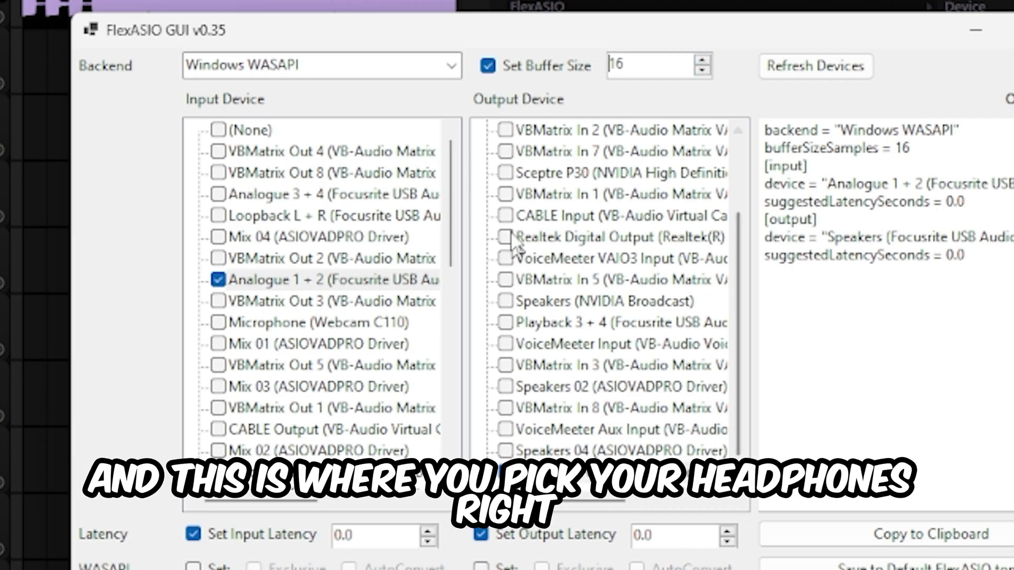
pyautogui.scroll(2, 734, 309)
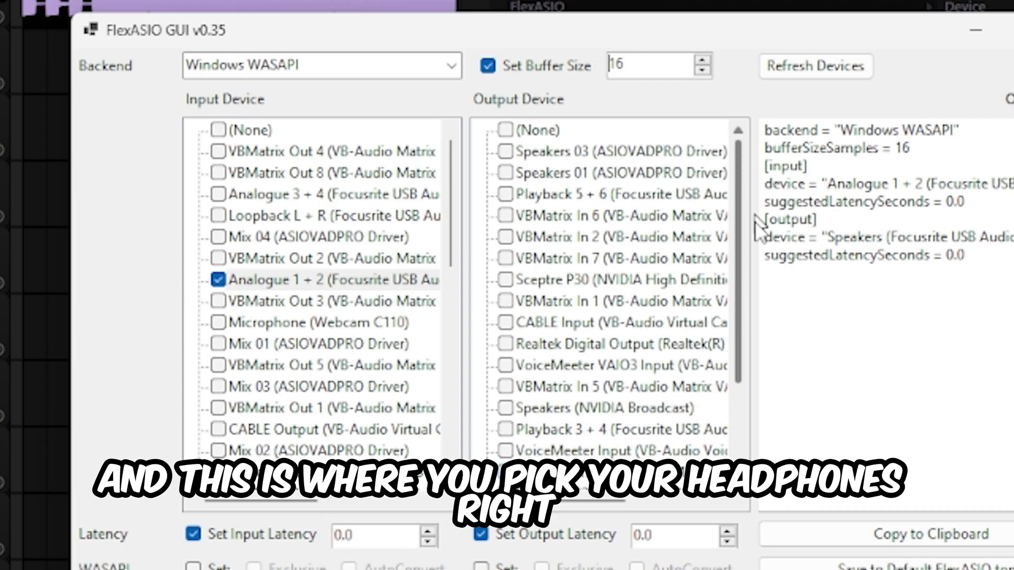
pyautogui.scroll(-1, 734, 309)
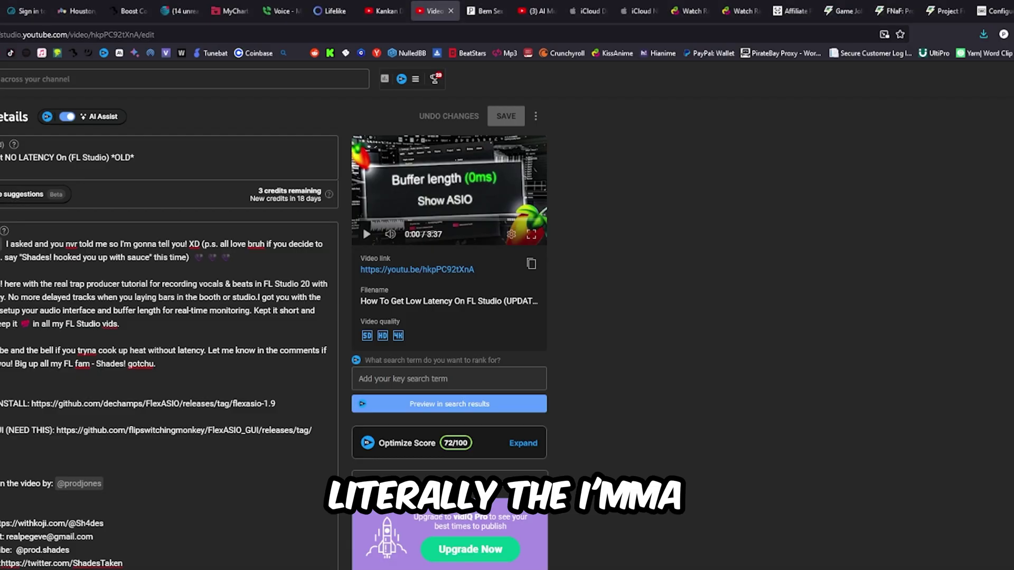
# Step: View the FlexASIO and FlexASIO_GUI GitHub release pages, then scroll through the video comments
pyautogui.click(484, 6)
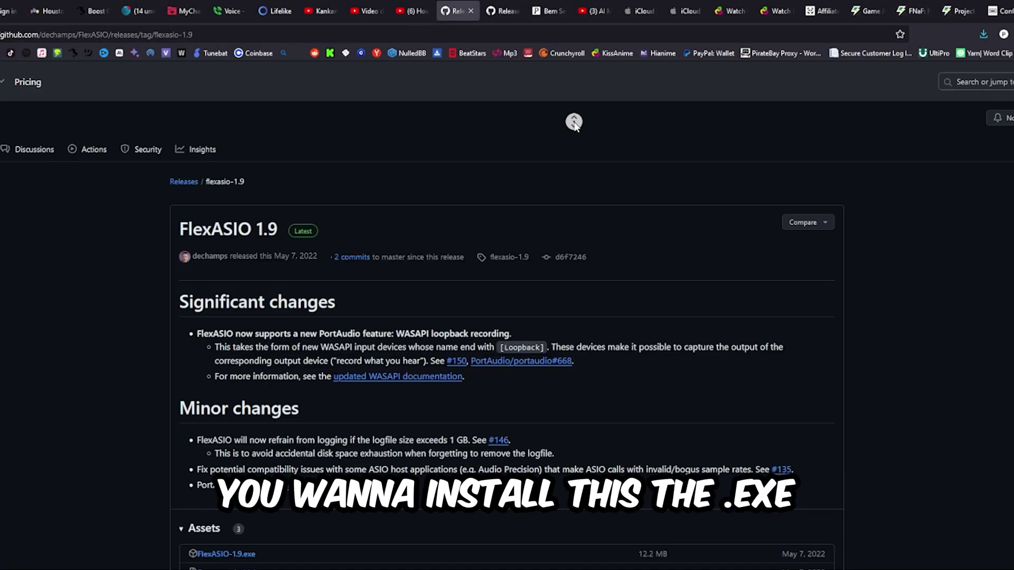
pyautogui.click(489, 12)
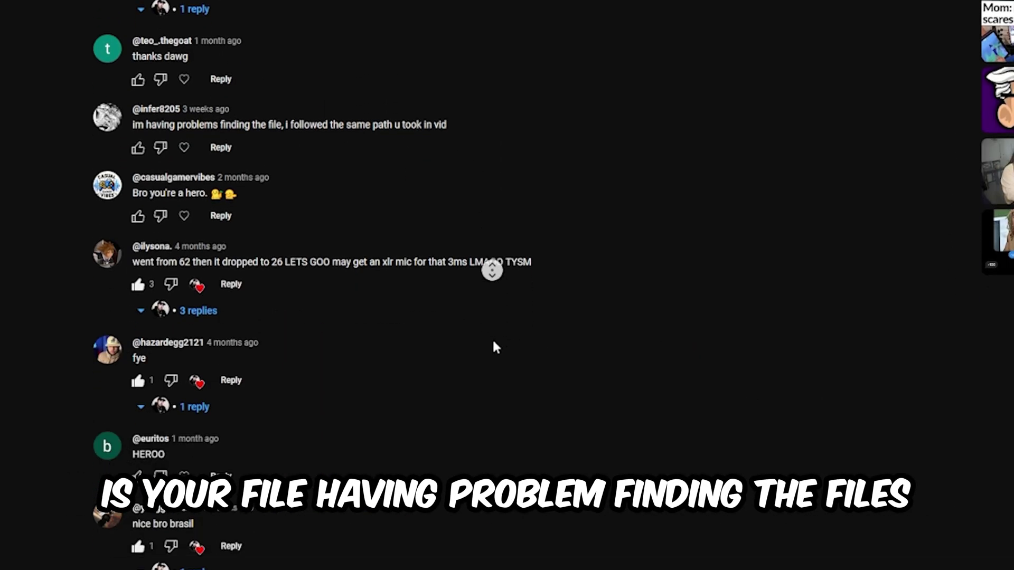
pyautogui.scroll(-4, 370, 280)
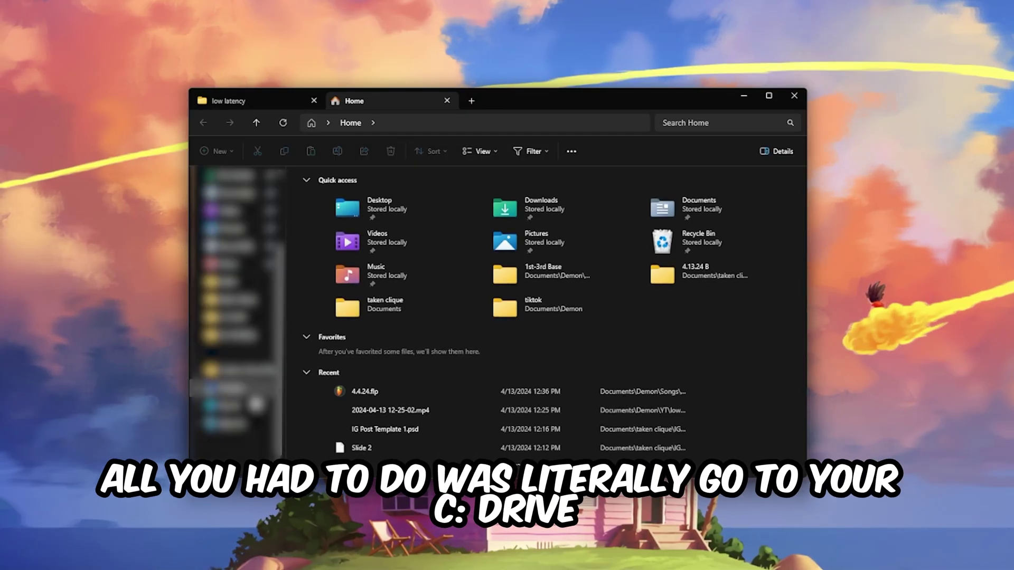
# Step: Browse to the user folder under C:\Users and select FlexASIO.toml, leaving its name unchanged
pyautogui.click(233, 407)
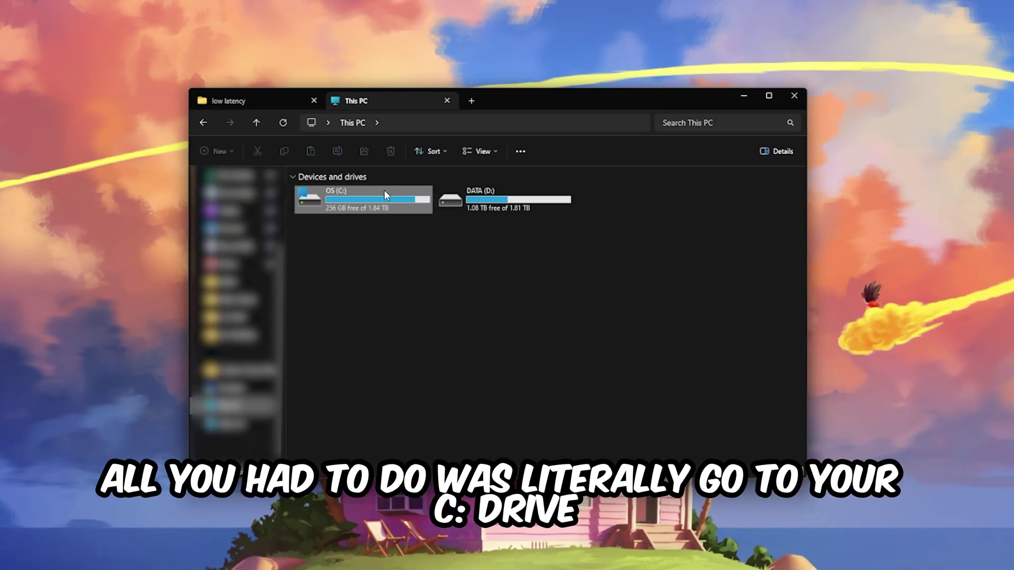
pyautogui.doubleClick(385, 193)
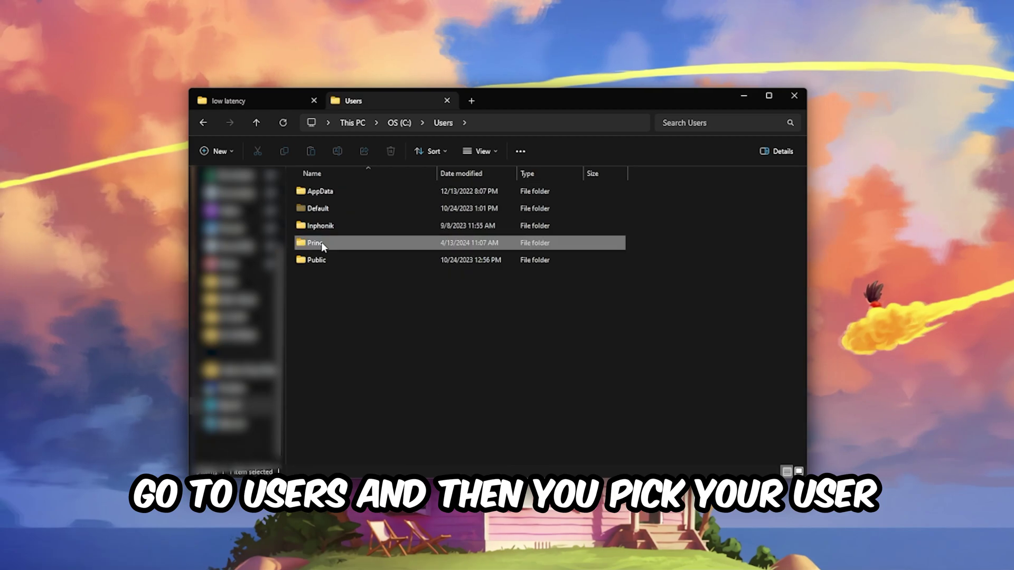
pyautogui.doubleClick(322, 243)
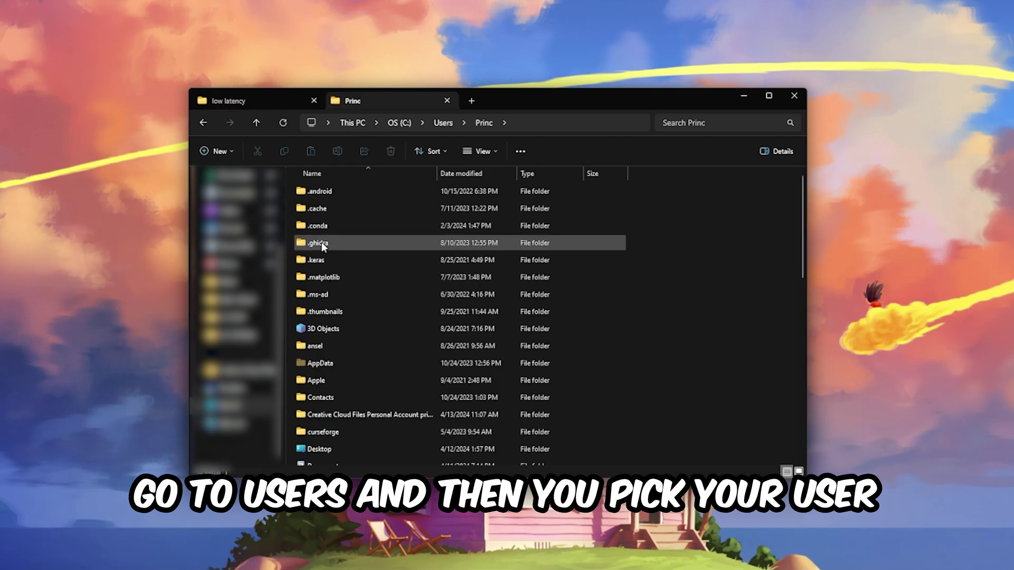
pyautogui.moveTo(795, 249); pyautogui.dragTo(798, 432)
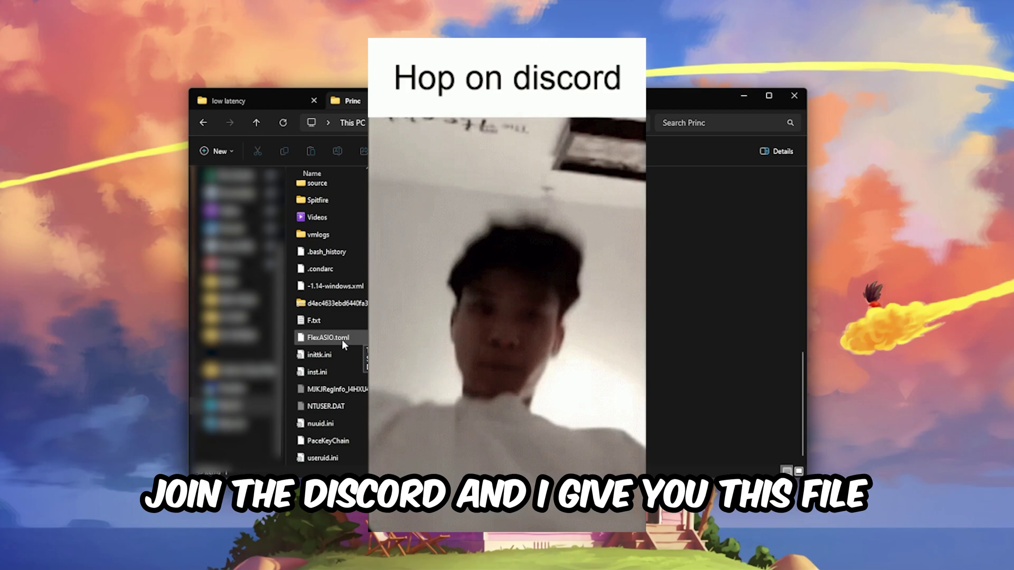
pyautogui.click(355, 340)
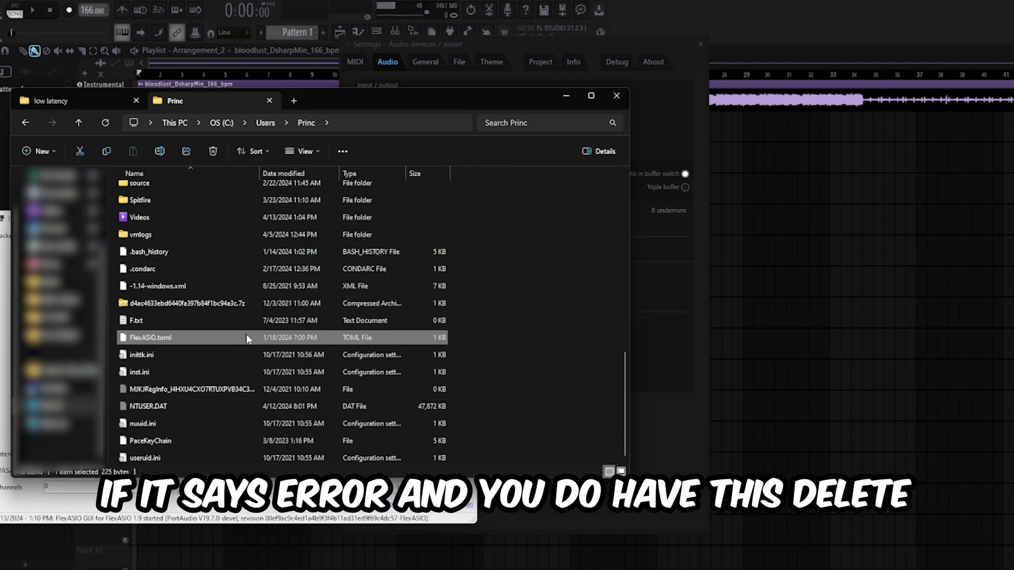
pyautogui.press('F2')
pyautogui.click(226, 332)
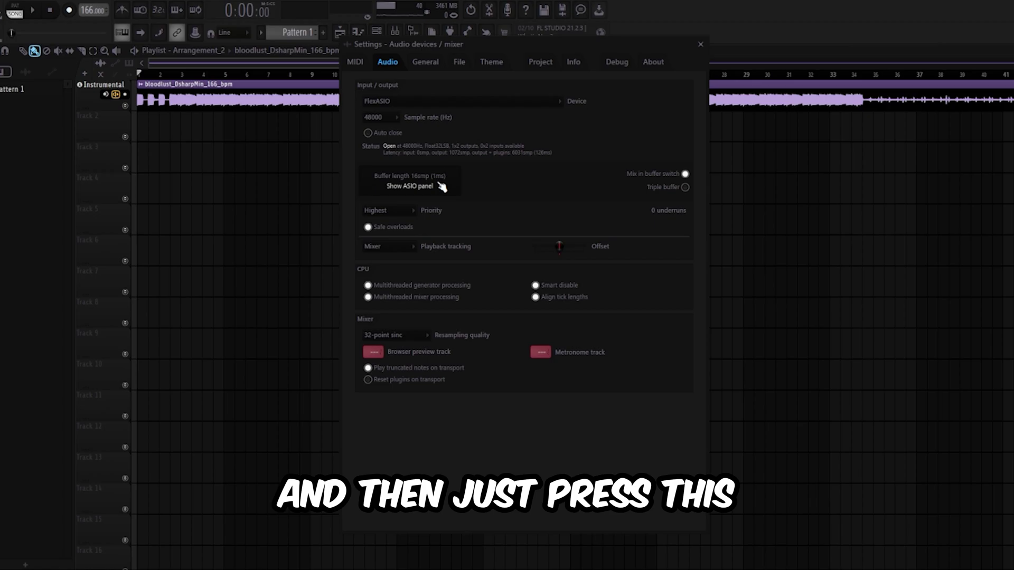
pyautogui.click(441, 187)
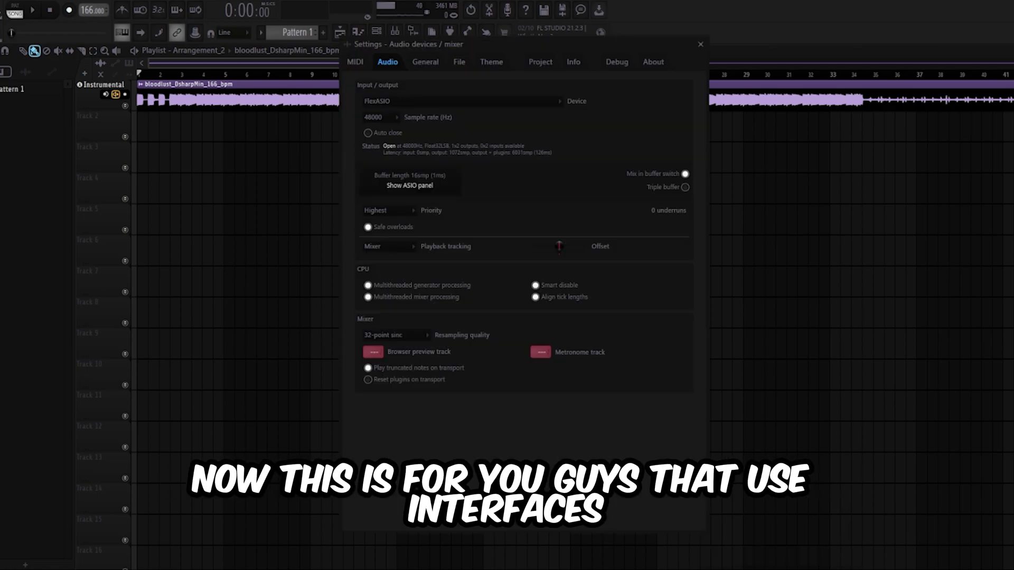
# Step: Select Focusrite USB ASIO as FL Studio's audio device
pyautogui.click(382, 103)
pyautogui.click(391, 436)
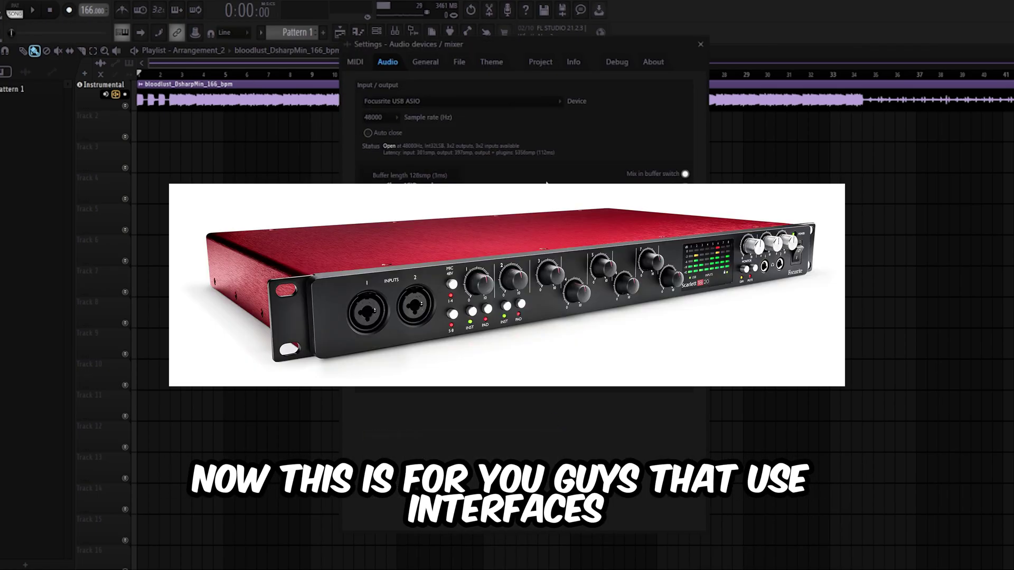
pyautogui.click(469, 98)
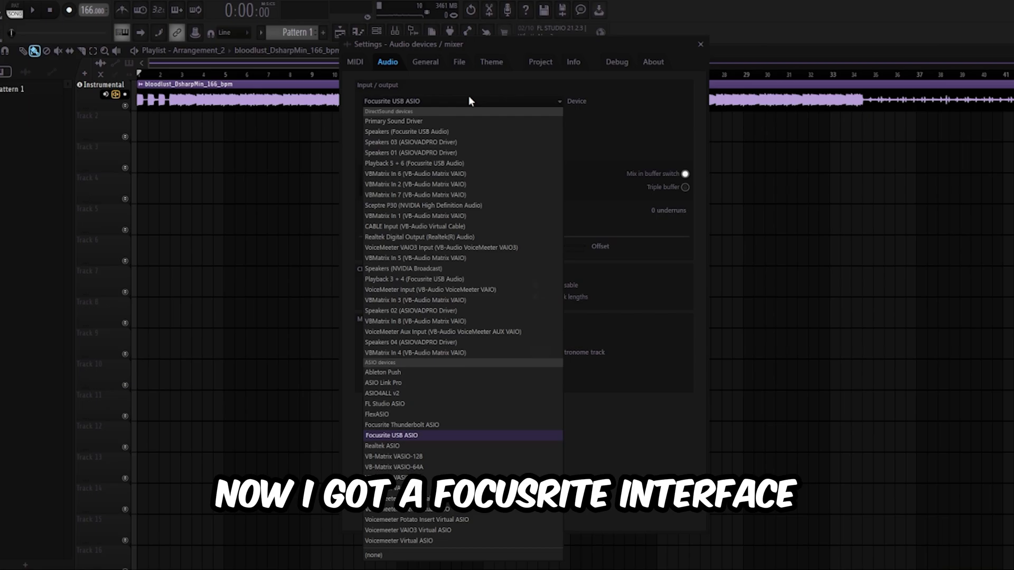
pyautogui.click(474, 102)
pyautogui.click(470, 98)
pyautogui.click(470, 98)
pyautogui.click(470, 98)
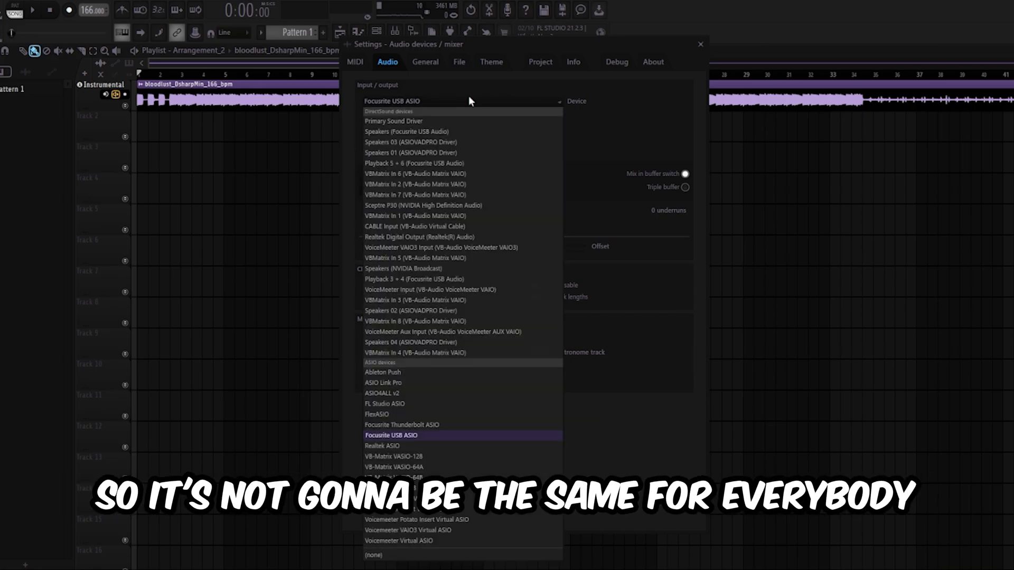
pyautogui.click(470, 98)
pyautogui.click(474, 102)
pyautogui.click(474, 101)
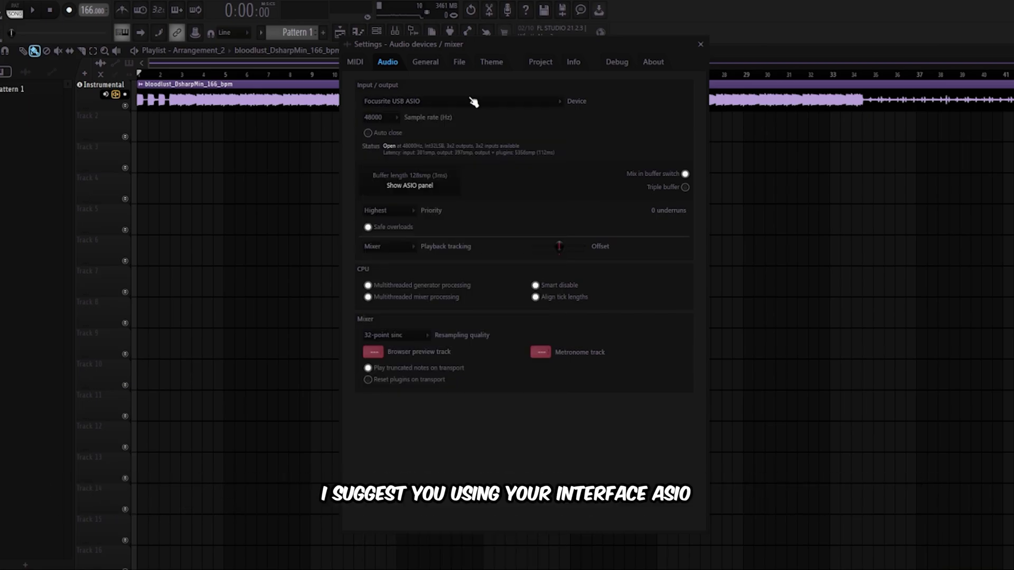
# Step: Reopen the Device dropdown to list all ASIO drivers, with Focusrite USB ASIO still current
pyautogui.click(469, 99)
pyautogui.click(470, 100)
pyautogui.click(469, 100)
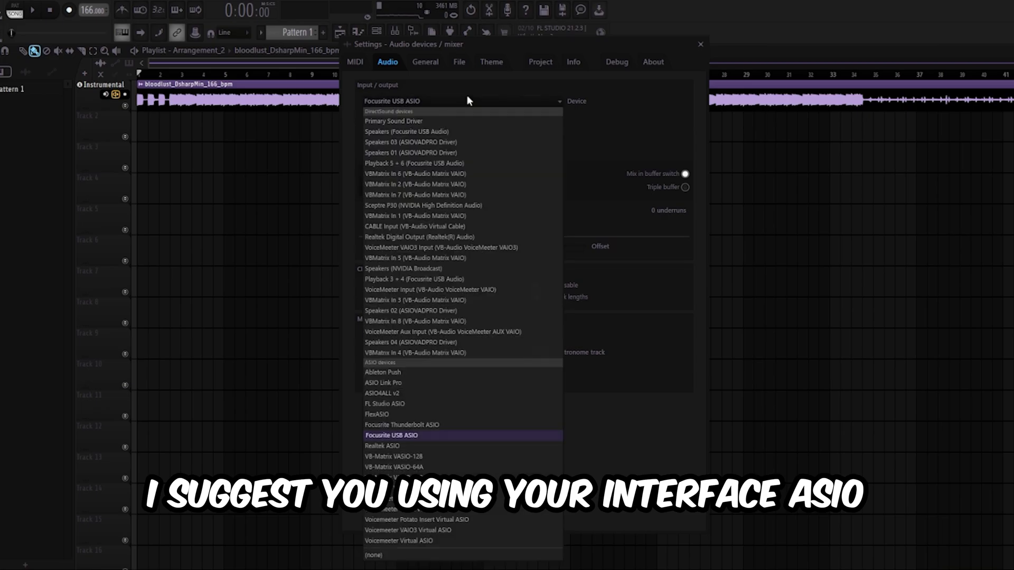
pyautogui.click(469, 100)
pyautogui.click(468, 100)
pyautogui.click(468, 100)
pyautogui.click(468, 101)
pyautogui.click(468, 98)
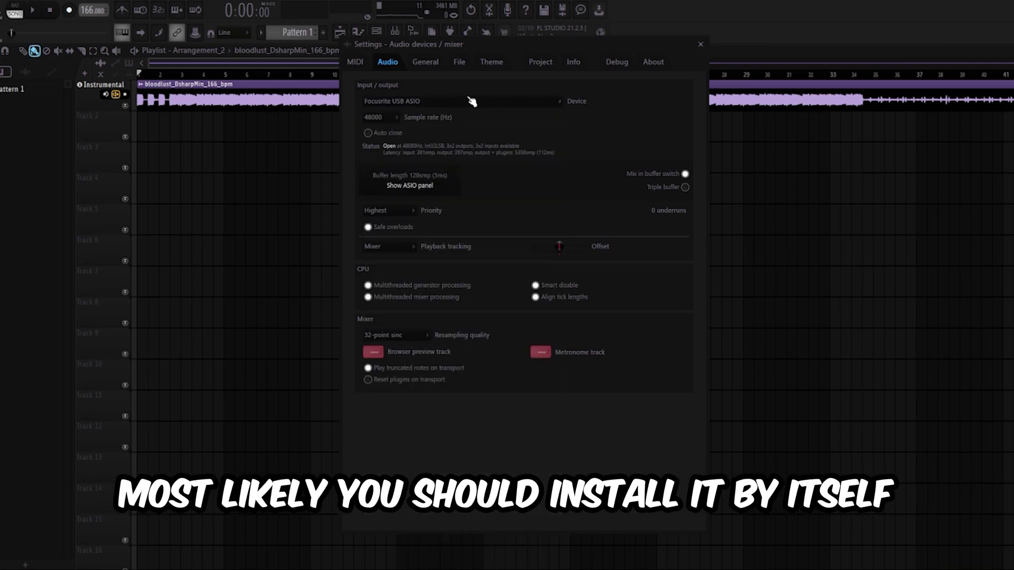
pyautogui.click(467, 98)
pyautogui.click(467, 98)
pyautogui.click(467, 98)
pyautogui.click(467, 98)
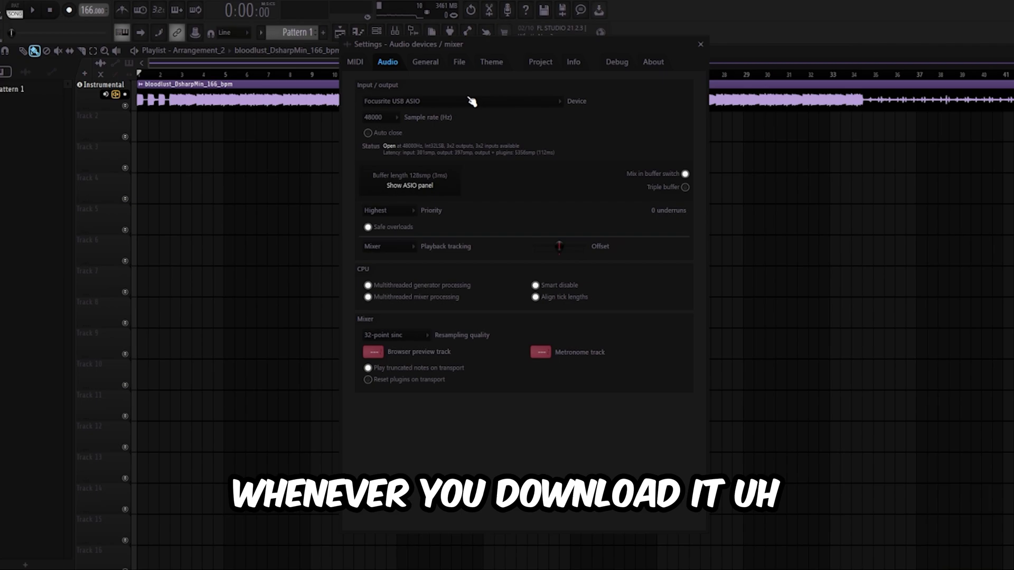
pyautogui.click(467, 98)
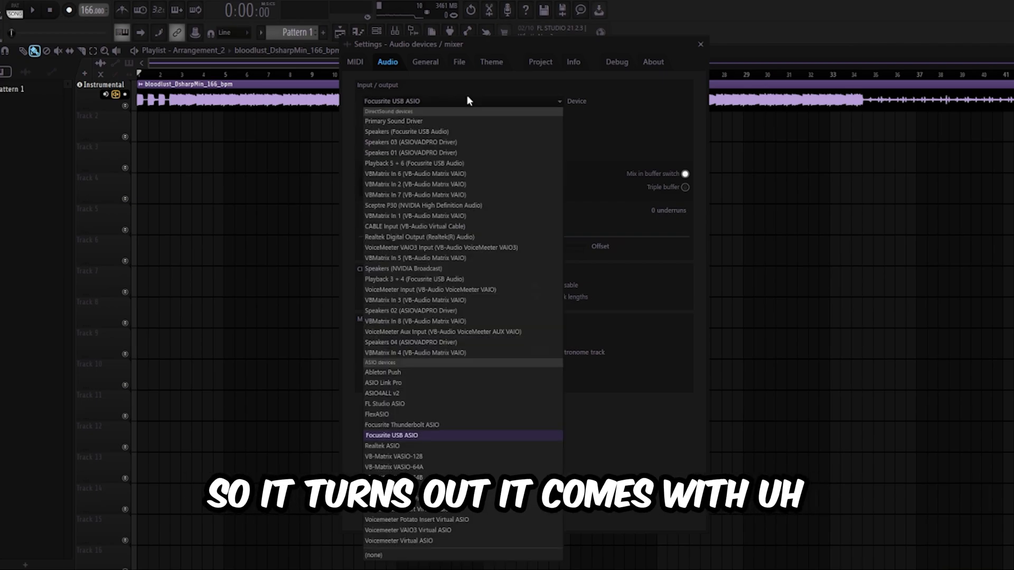
# Step: Close Focusrite Control 2 and bring up the Focusrite tray icon's options menu
pyautogui.click(467, 99)
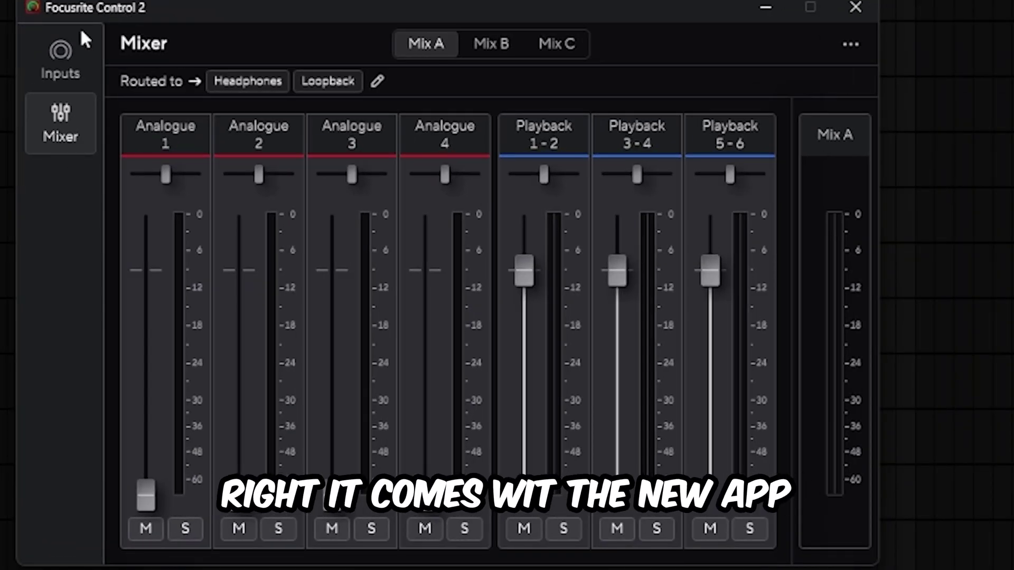
pyautogui.click(61, 58)
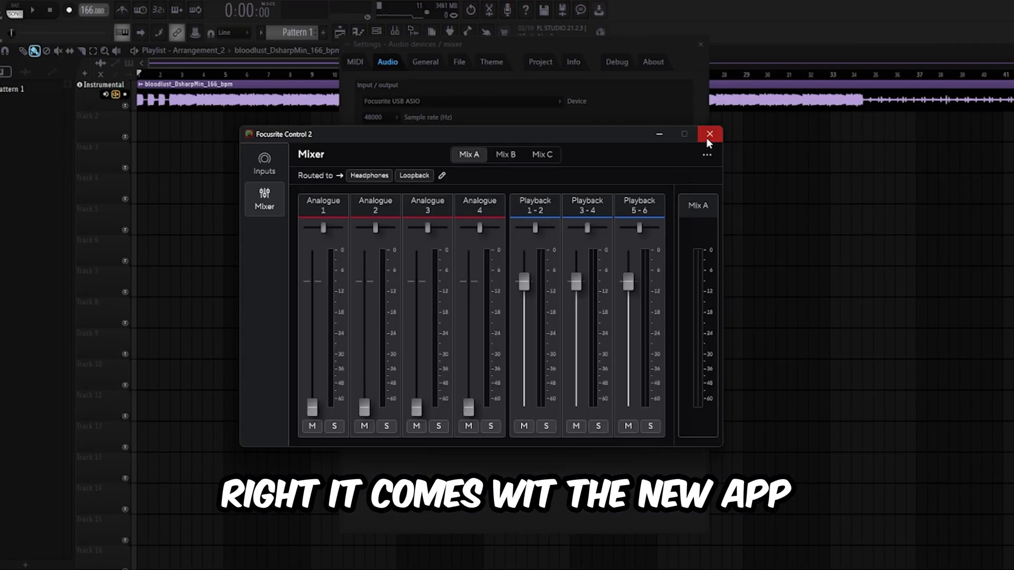
pyautogui.click(709, 131)
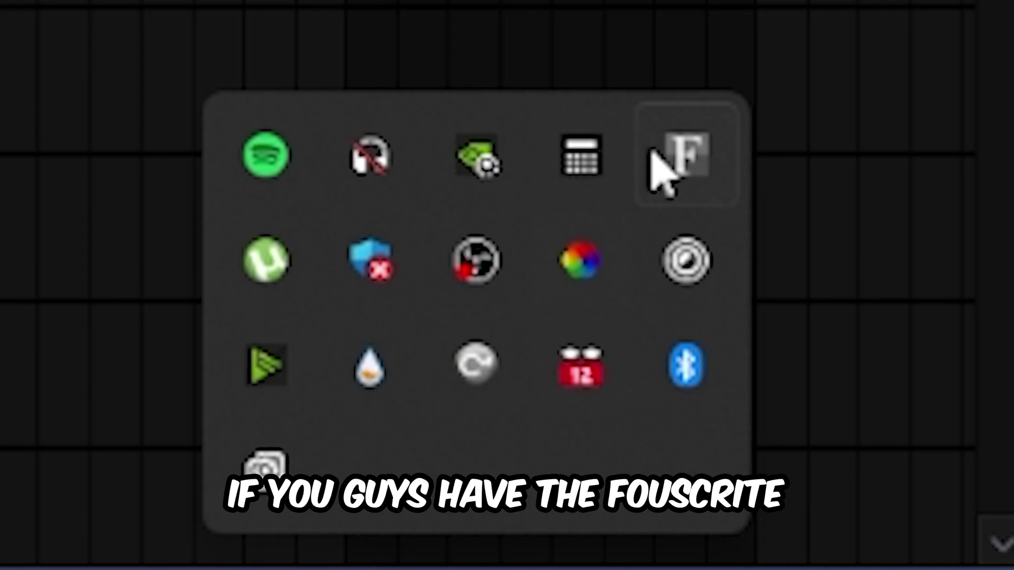
pyautogui.rightClick(685, 155)
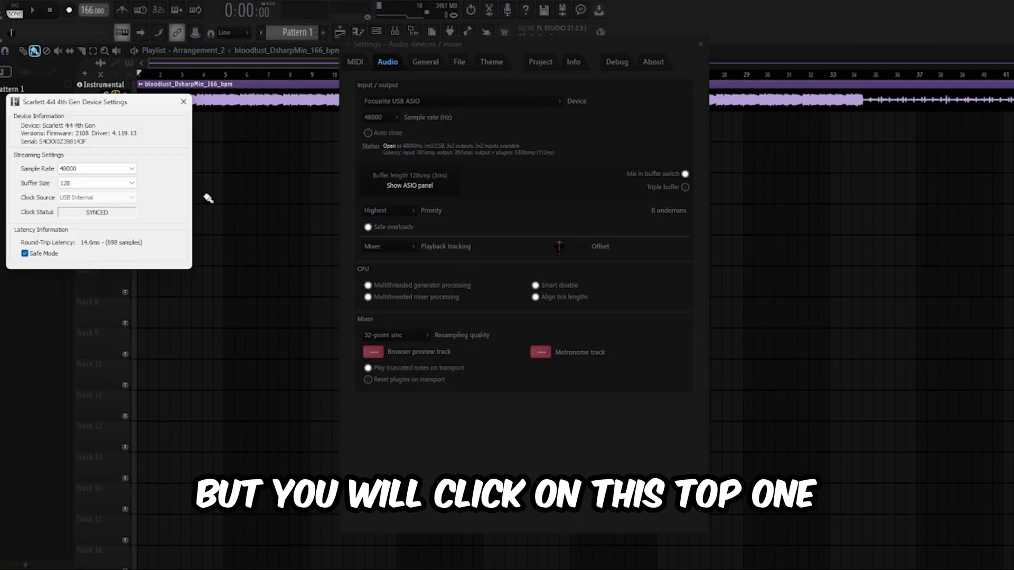
pyautogui.moveTo(122, 103); pyautogui.dragTo(271, 201)
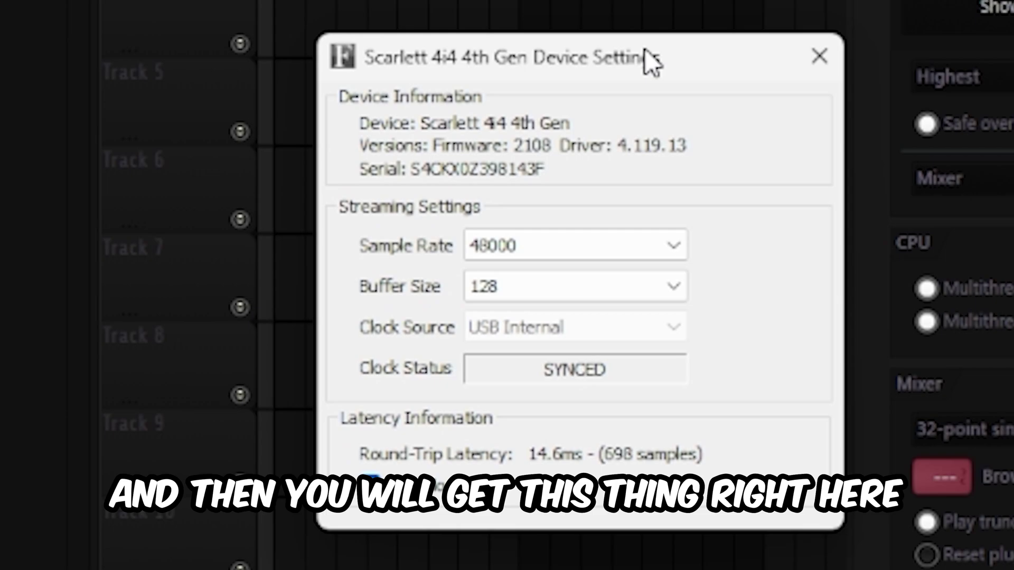
pyautogui.click(507, 244)
pyautogui.click(531, 251)
pyautogui.click(579, 288)
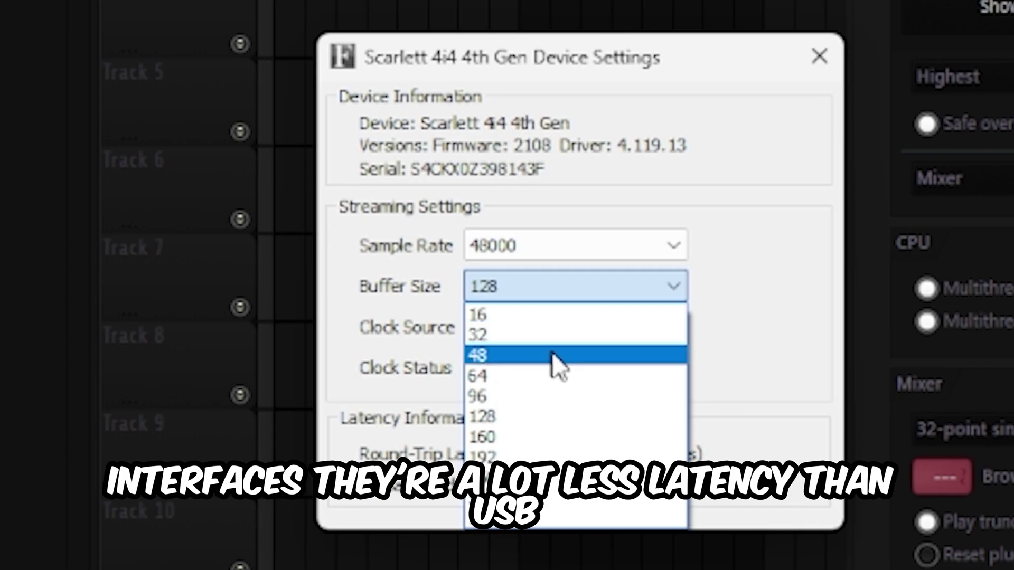
pyautogui.click(607, 418)
pyautogui.click(538, 287)
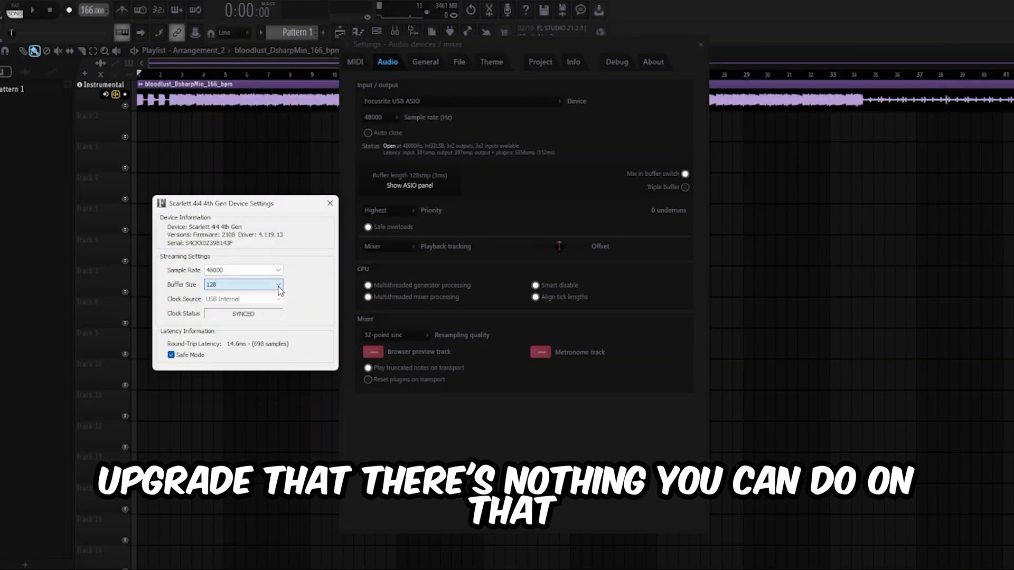
pyautogui.click(278, 286)
pyautogui.click(278, 287)
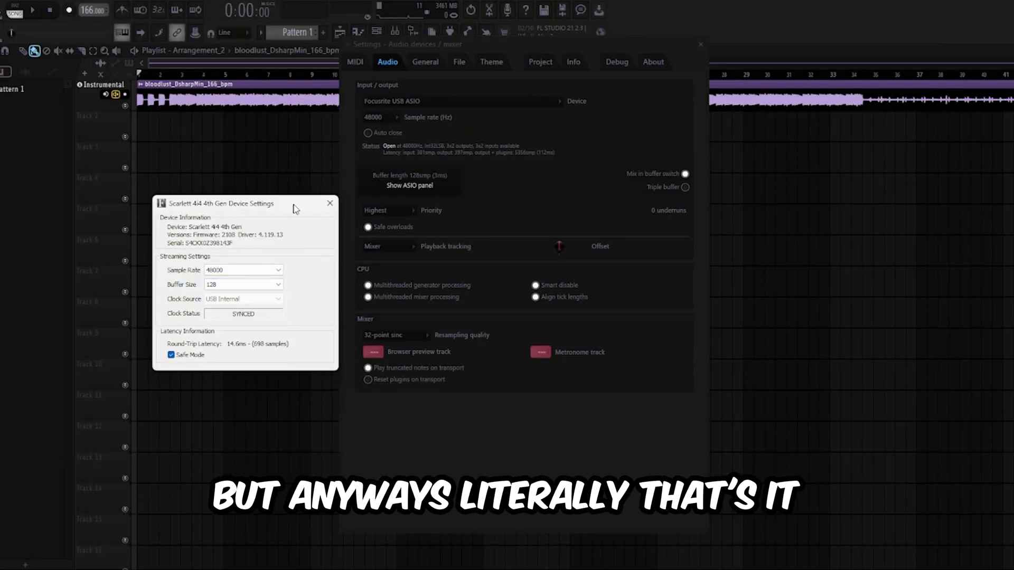
# Step: Close the Mixer and set the Master ReaStream's send destination to '* local broadcast'
pyautogui.moveTo(294, 209); pyautogui.dragTo(404, 223)
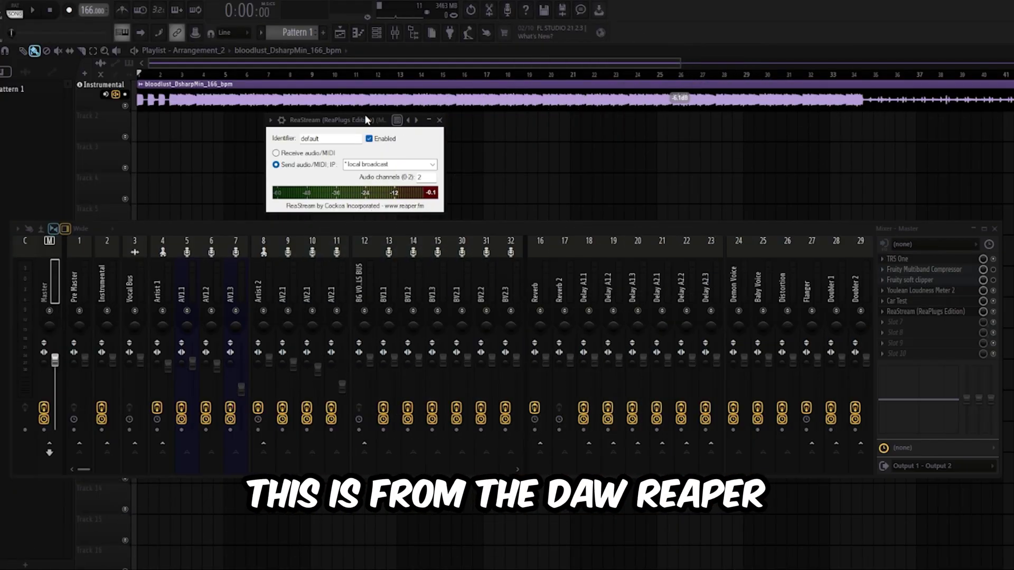
pyautogui.click(394, 35)
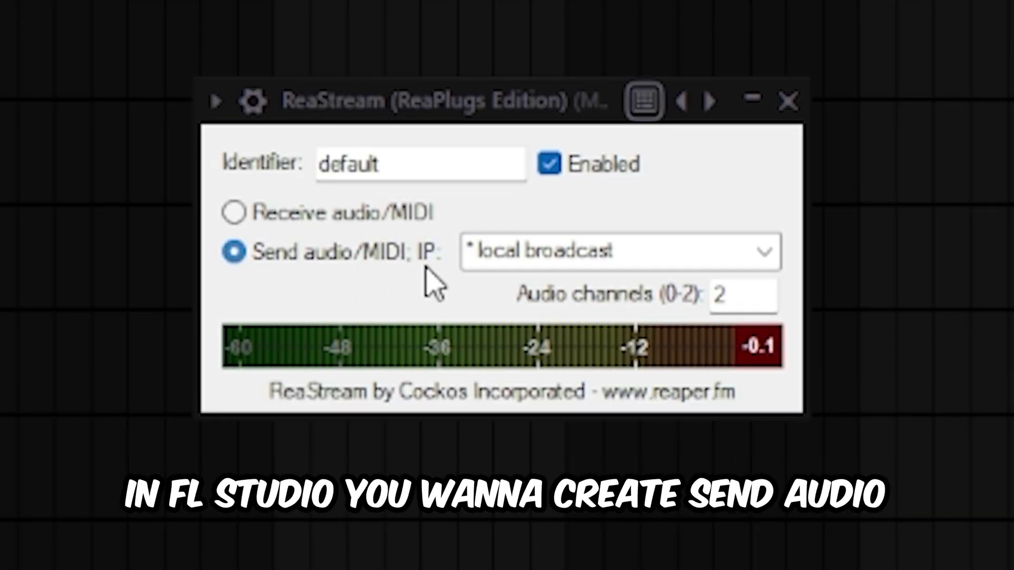
pyautogui.click(766, 252)
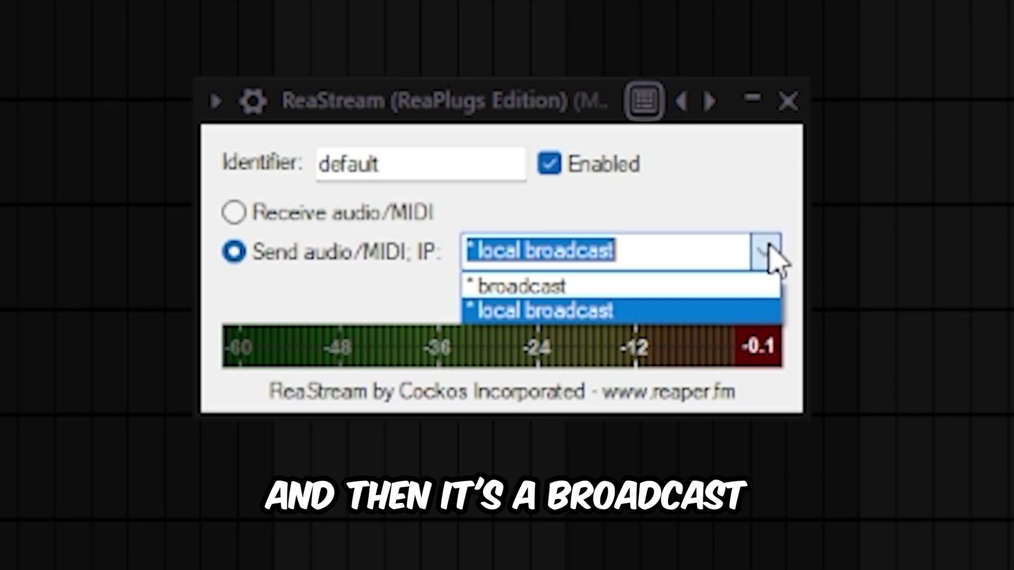
pyautogui.click(685, 312)
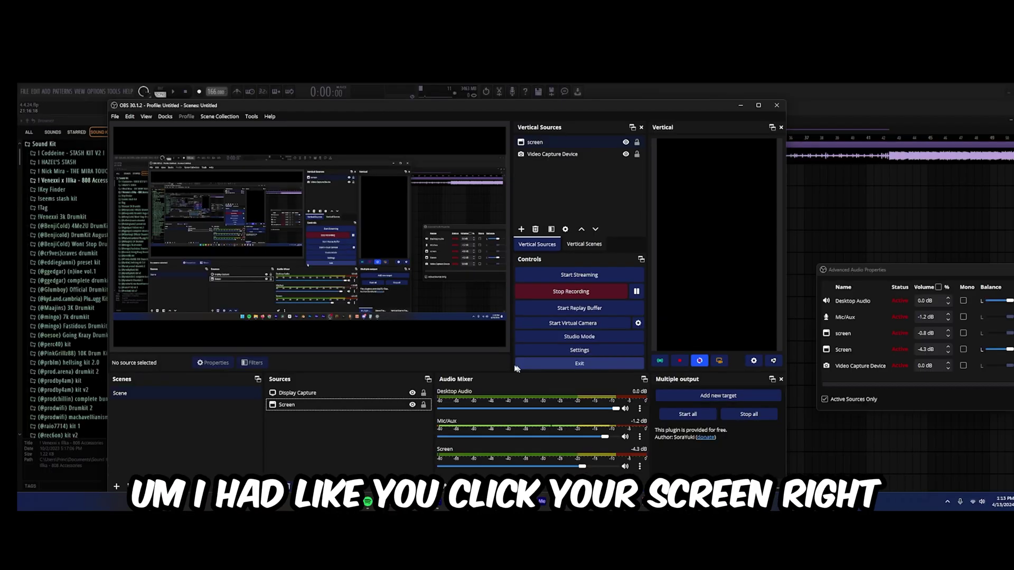
# Step: Add a reastream-standalone VST 2.x filter to the Screen source and open its plug-in interface
pyautogui.click(216, 451)
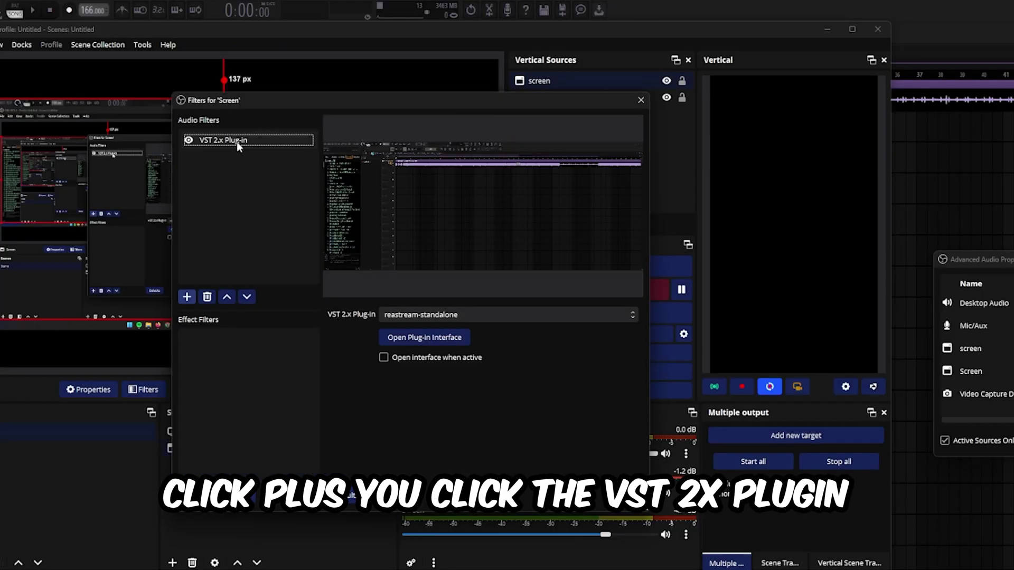
pyautogui.click(633, 314)
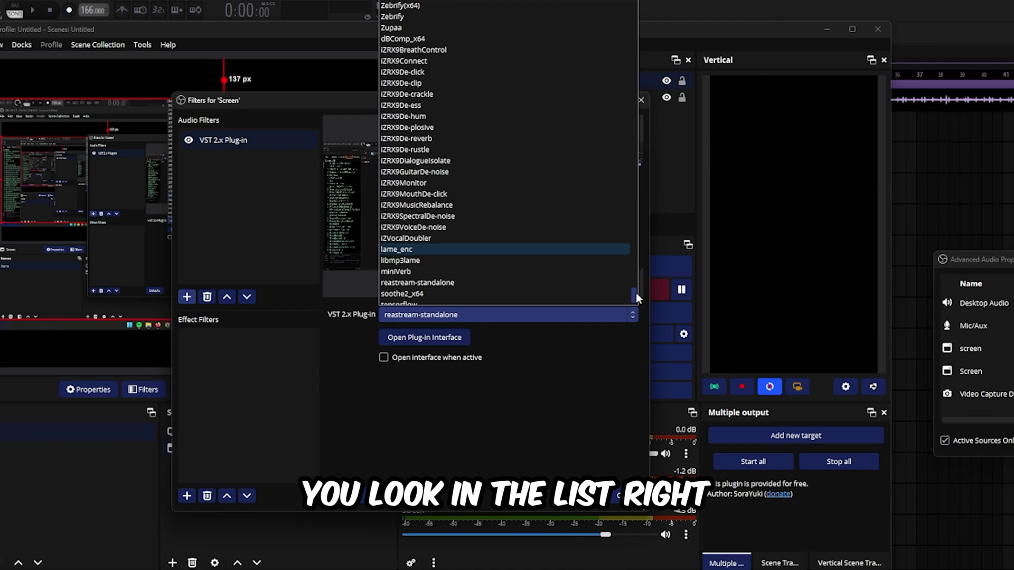
pyautogui.scroll(10, 632, 203)
pyautogui.moveTo(633, 202); pyautogui.dragTo(639, 323)
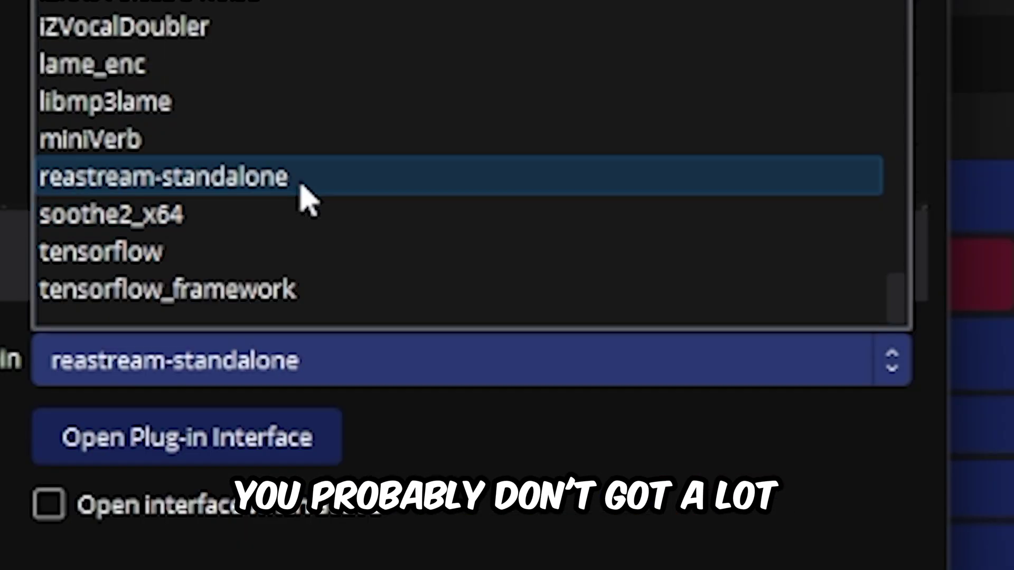
pyautogui.click(457, 261)
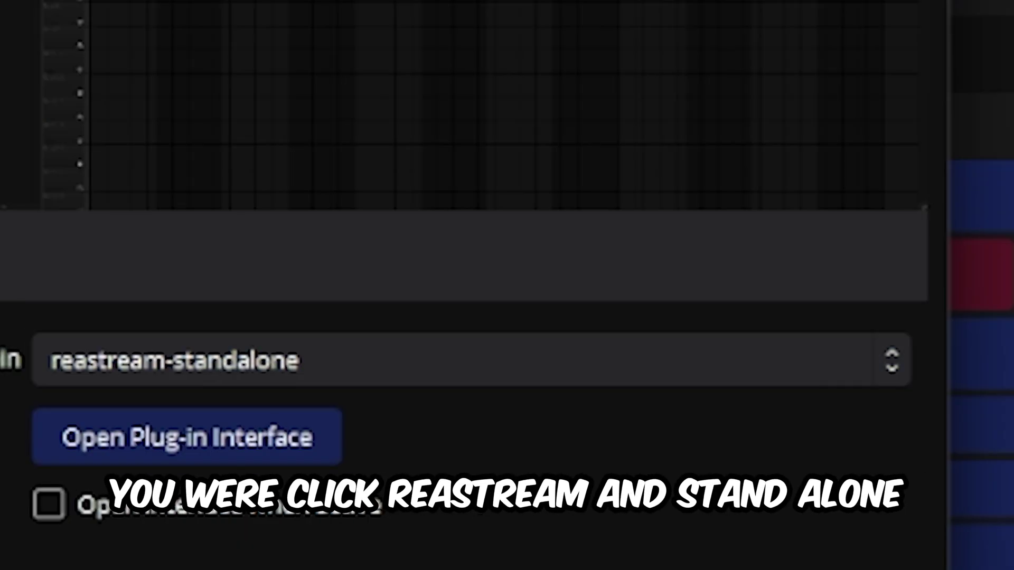
pyautogui.click(456, 342)
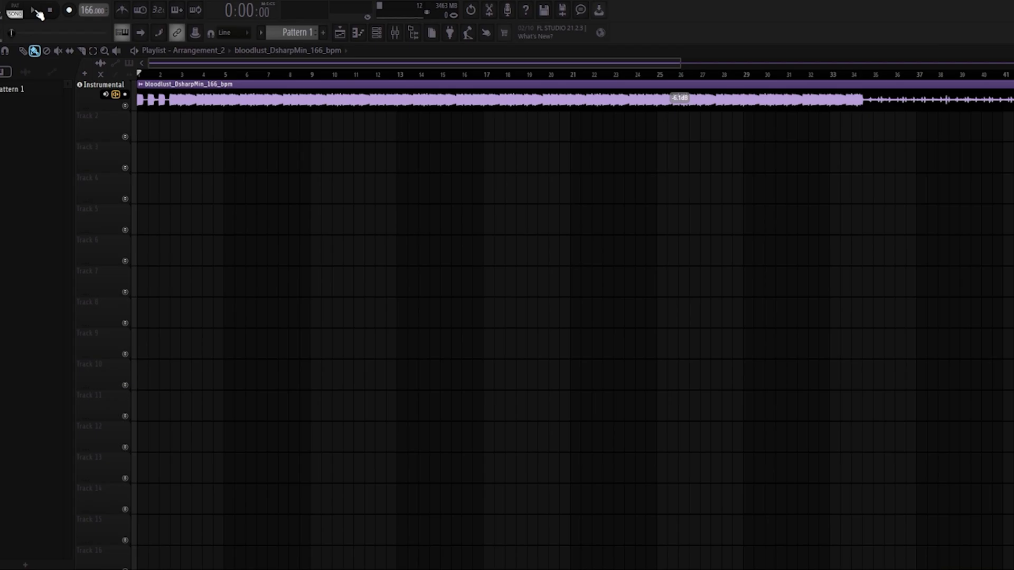
# Step: Play the instrumental, check OBS Studio, then restart and stop playback in FL Studio
pyautogui.click(37, 11)
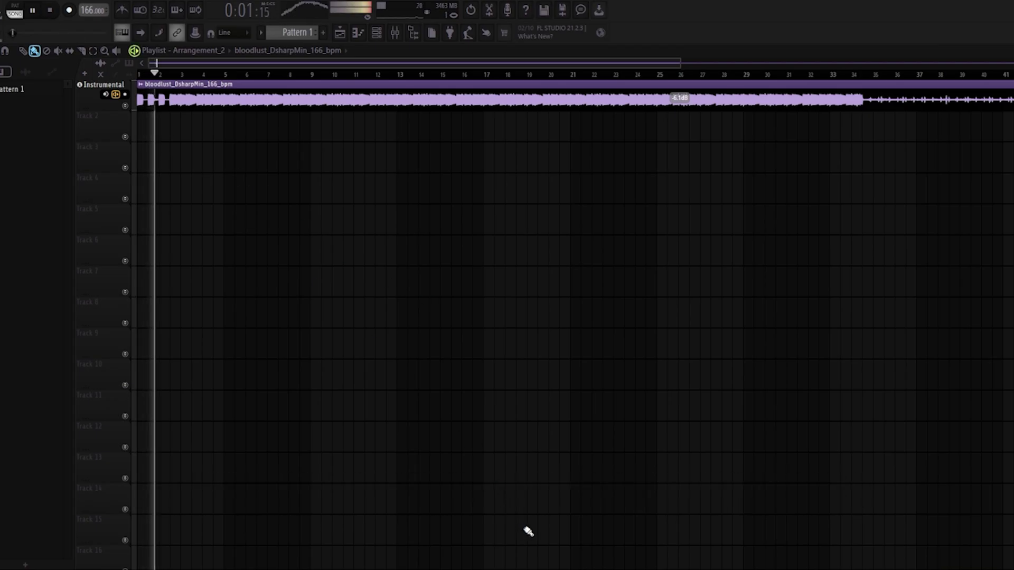
pyautogui.hotkey('alt', 'Tab')
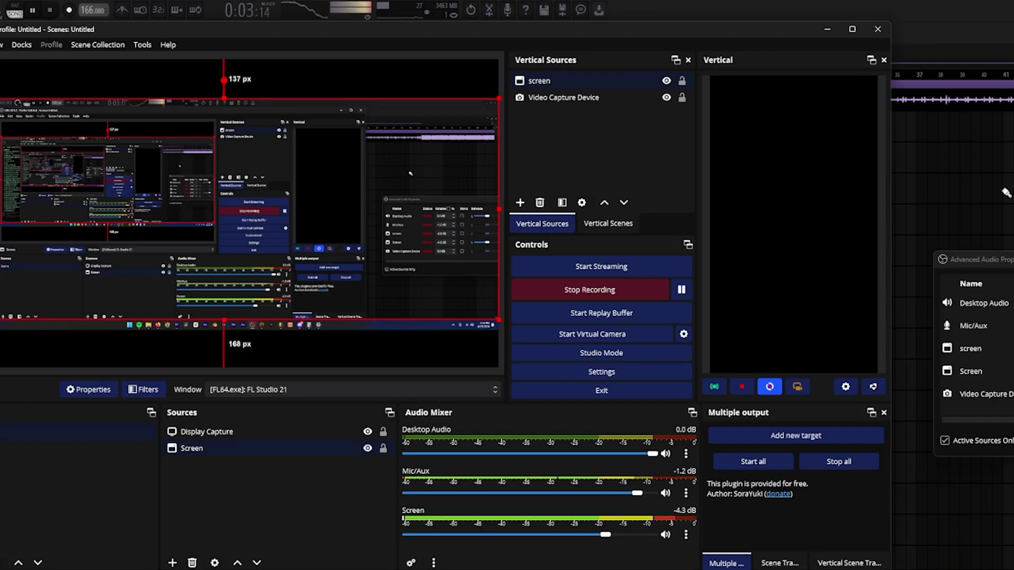
pyautogui.hotkey('alt', 'Tab')
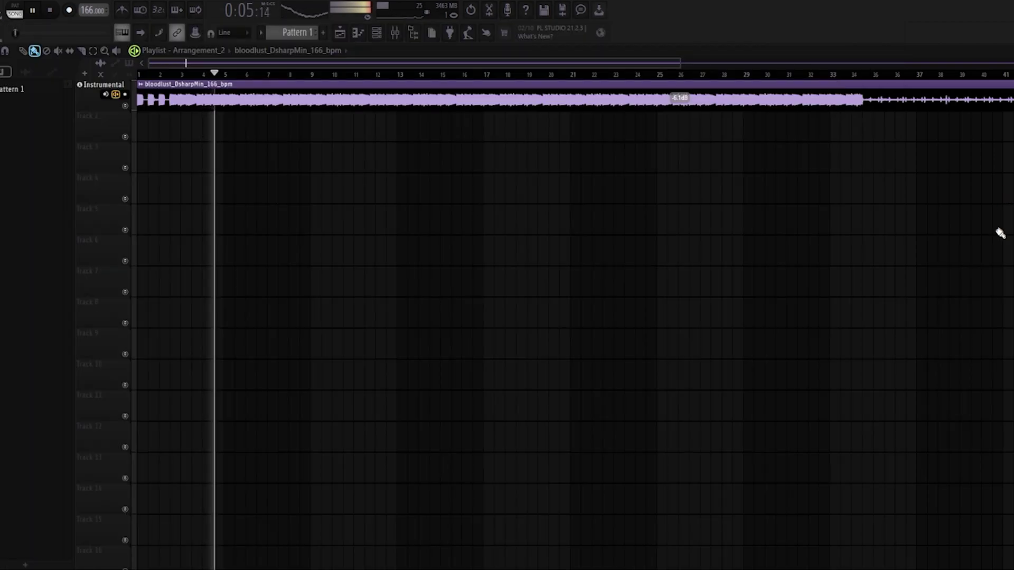
pyautogui.click(33, 10)
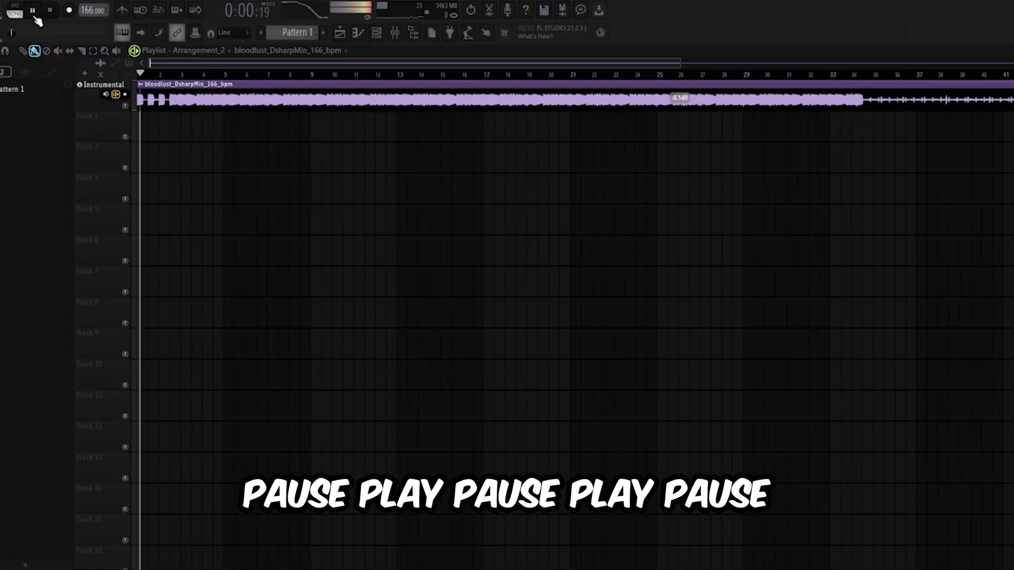
pyautogui.click(32, 11)
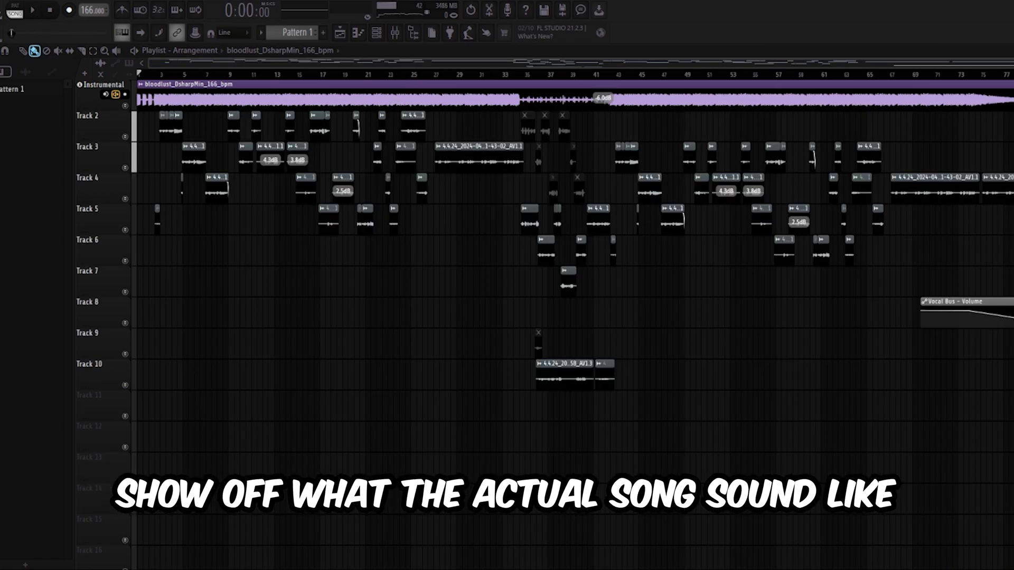
# Step: Zoom the playlist in on the opening bars and play the full vocal arrangement
pyautogui.moveTo(1011, 44); pyautogui.dragTo(513, 44)
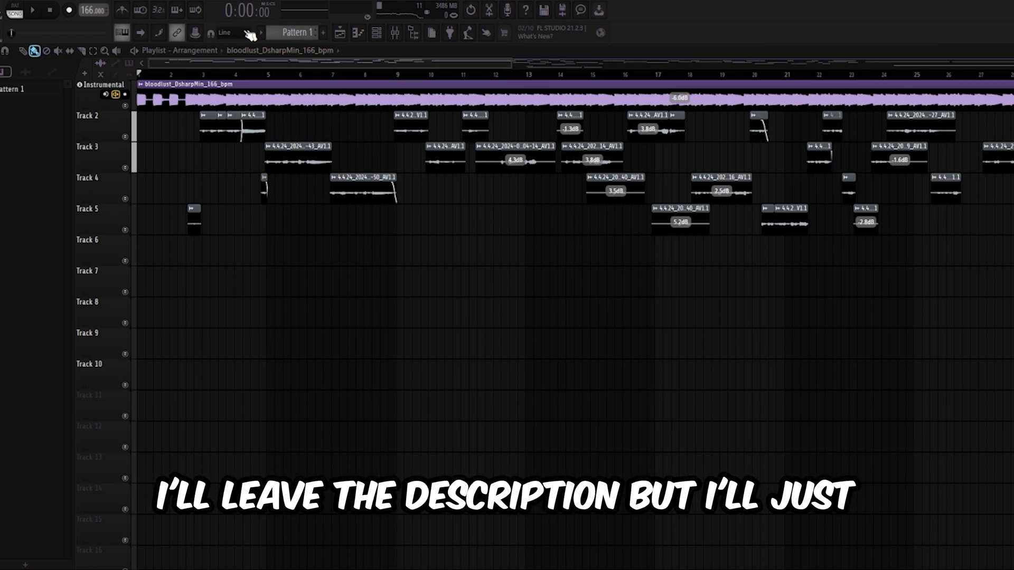
pyautogui.press('space')
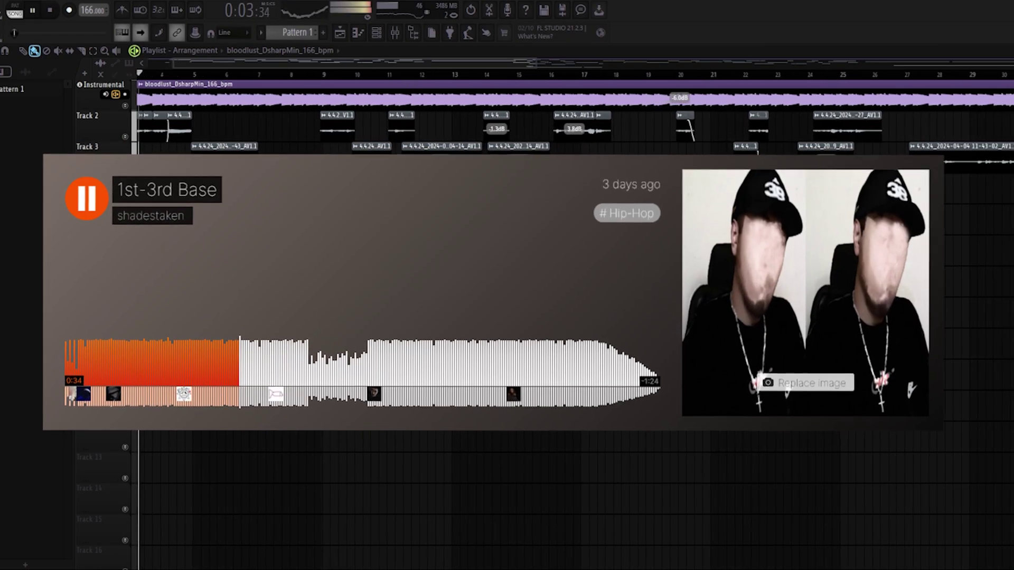